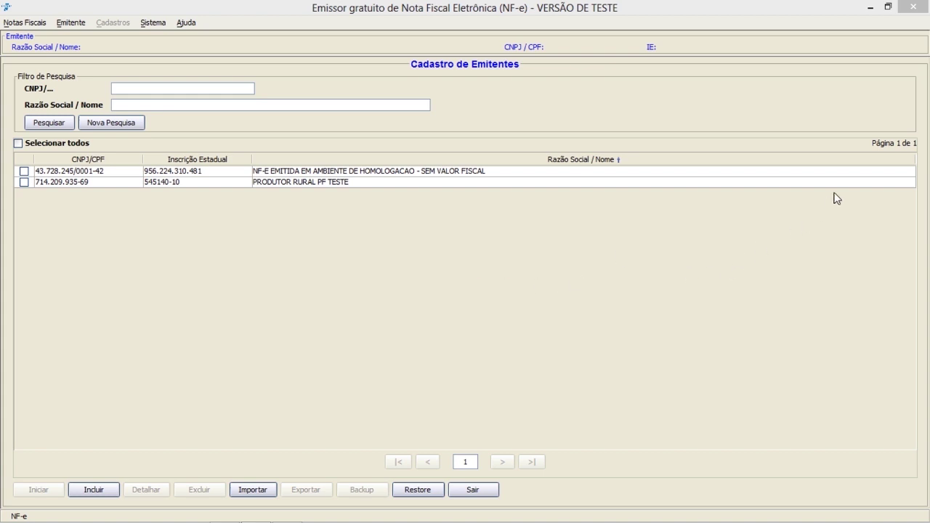
- Switch to the browser's Siscomex summary and open Capítulo 33, covering essential oils, perfumery and cosmetic preparations
{"action": "left_click", "coordinate": [870, 7]}
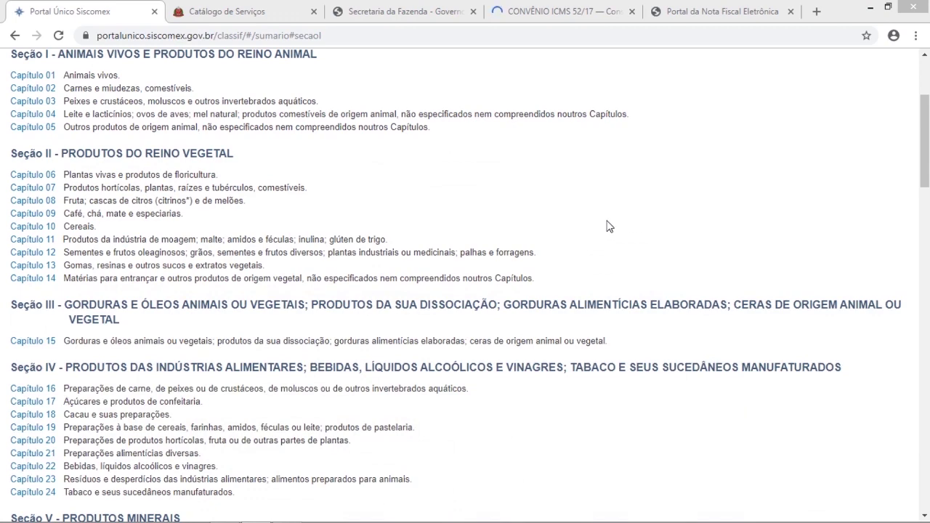
{"action": "scroll", "coordinate": [610, 225], "scroll_direction": "up", "scroll_amount": 3}
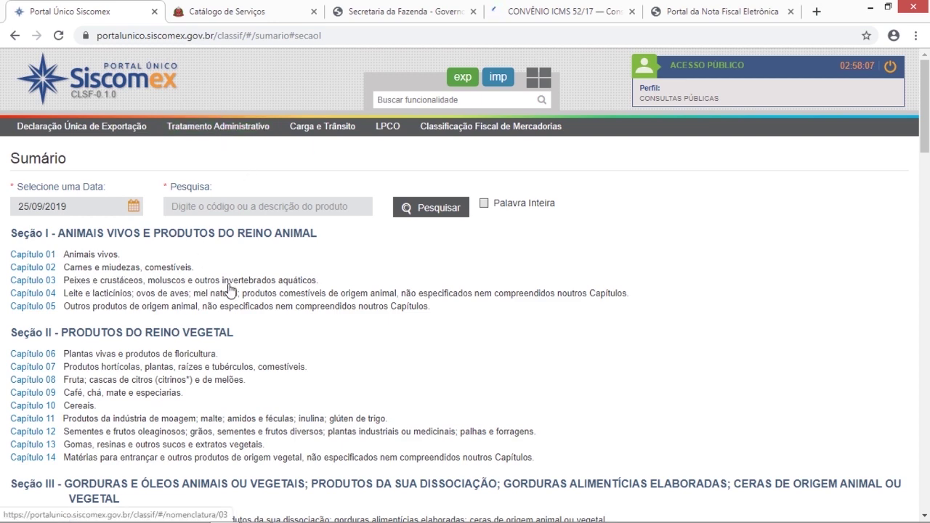
{"action": "scroll", "coordinate": [230, 290], "scroll_direction": "down", "scroll_amount": 1}
{"action": "scroll", "coordinate": [538, 291], "scroll_direction": "down", "scroll_amount": 2}
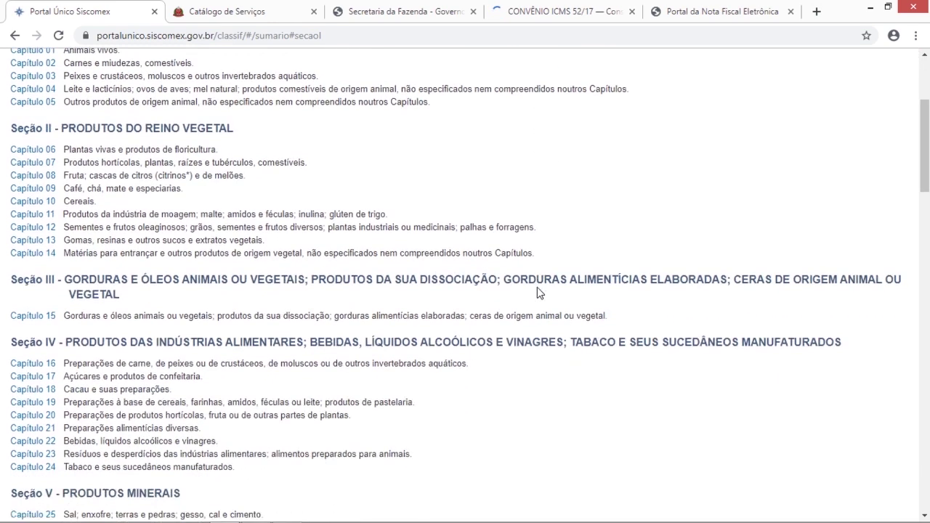
{"action": "scroll", "coordinate": [538, 292], "scroll_direction": "down", "scroll_amount": 5}
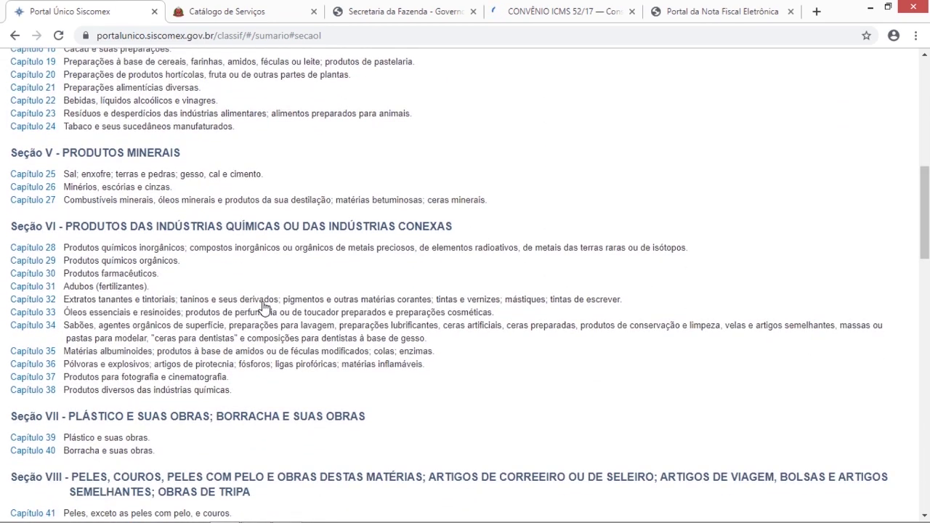
{"action": "left_click", "coordinate": [43, 316]}
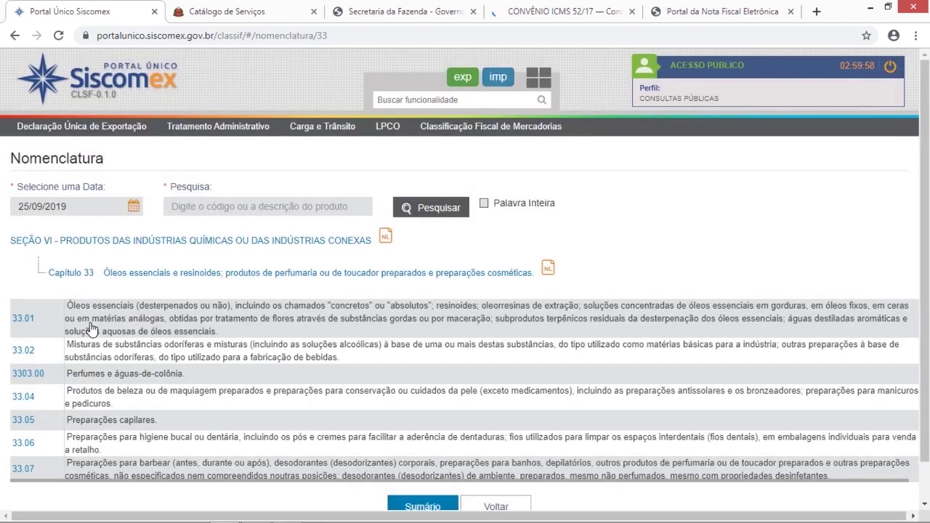
- Open heading 33.06 for oral hygiene preparations and highlight the dental floss NCM code 3306.20.00
{"action": "scroll", "coordinate": [86, 319], "scroll_direction": "down", "scroll_amount": 1}
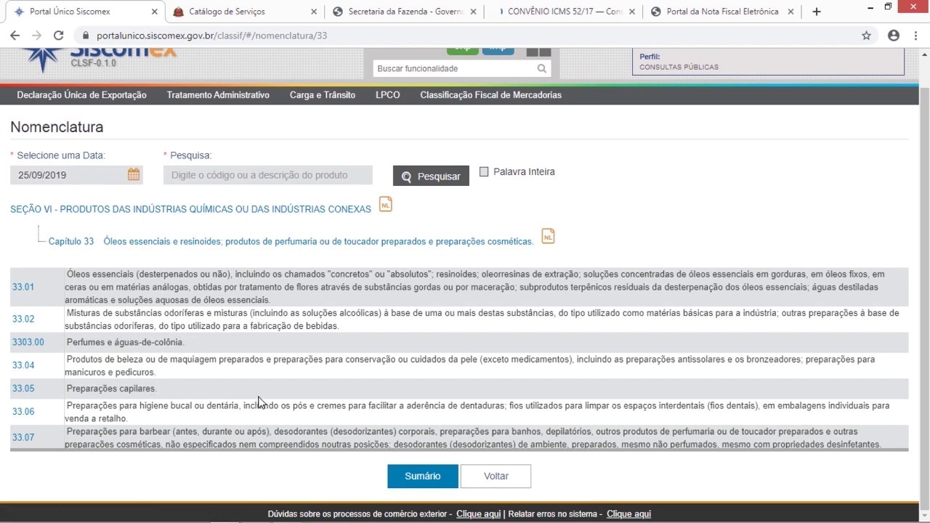
{"action": "left_click", "coordinate": [25, 414]}
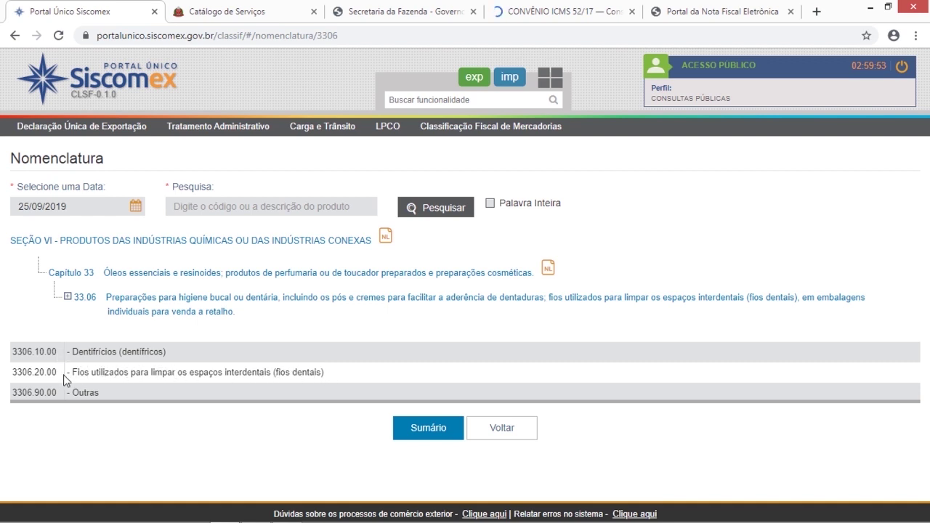
{"action": "left_click_drag", "start_coordinate": [56, 373], "coordinate": [13, 374]}
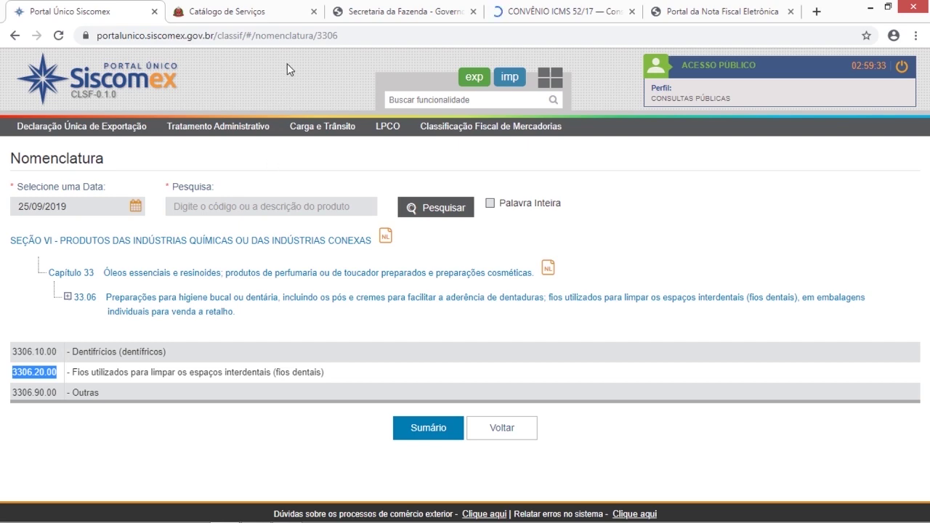
- Review the Nota Fiscal Eletrônica services in the São Paulo Fazenda's Catálogo de Serviços
{"action": "left_click", "coordinate": [242, 12]}
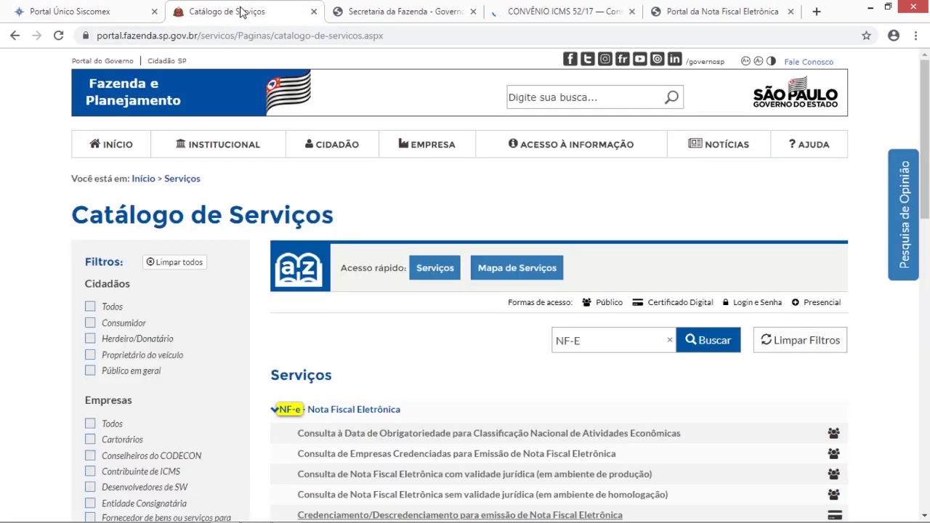
{"action": "scroll", "coordinate": [515, 405], "scroll_direction": "down", "scroll_amount": 2}
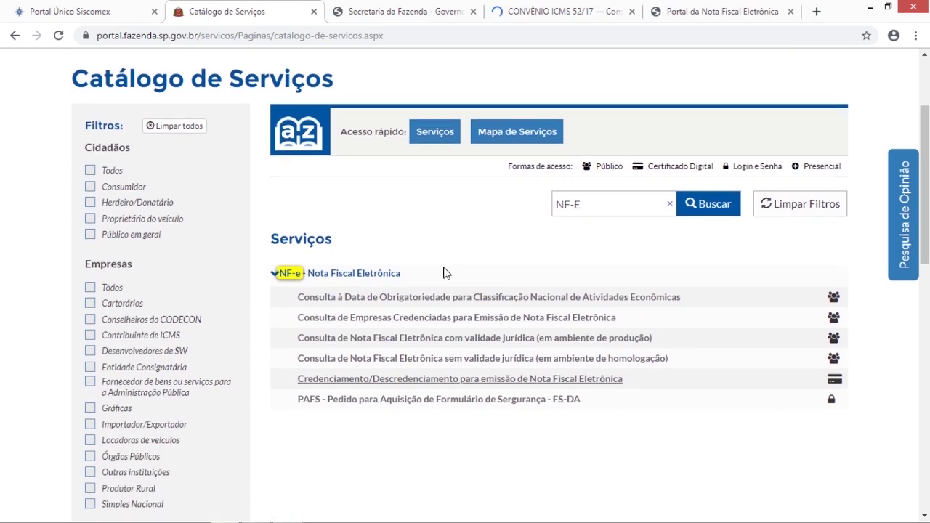
{"action": "scroll", "coordinate": [465, 248], "scroll_direction": "up", "scroll_amount": 2}
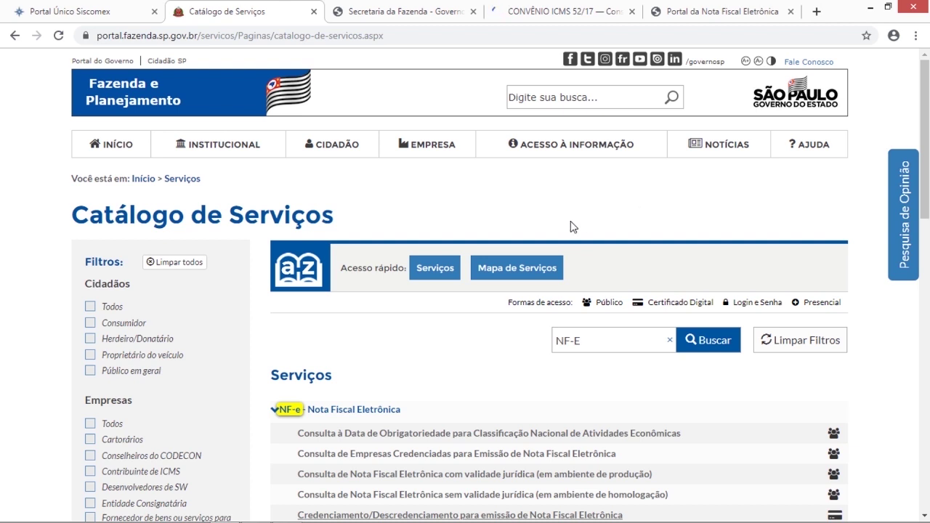
- Read through the Secretaria da Fazenda's frequently asked questions about GTIN, cEAN and cEANTrib
{"action": "left_click", "coordinate": [421, 16]}
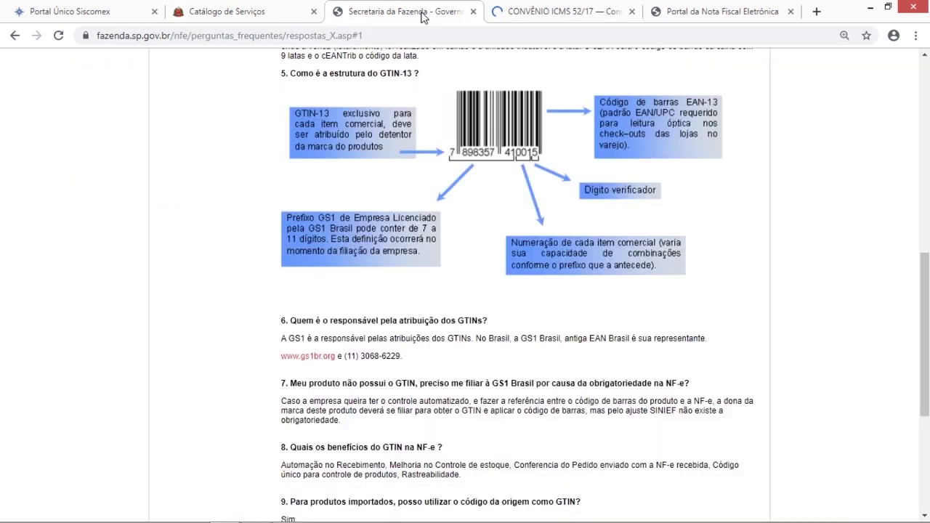
{"action": "scroll", "coordinate": [715, 165], "scroll_direction": "up", "scroll_amount": 3}
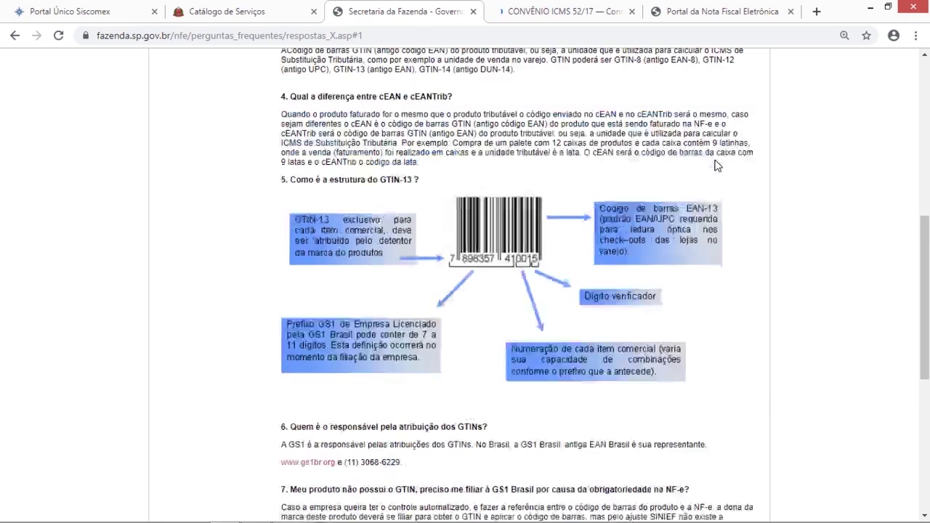
{"action": "scroll", "coordinate": [715, 166], "scroll_direction": "up", "scroll_amount": 2}
{"action": "scroll", "coordinate": [683, 239], "scroll_direction": "up", "scroll_amount": 1}
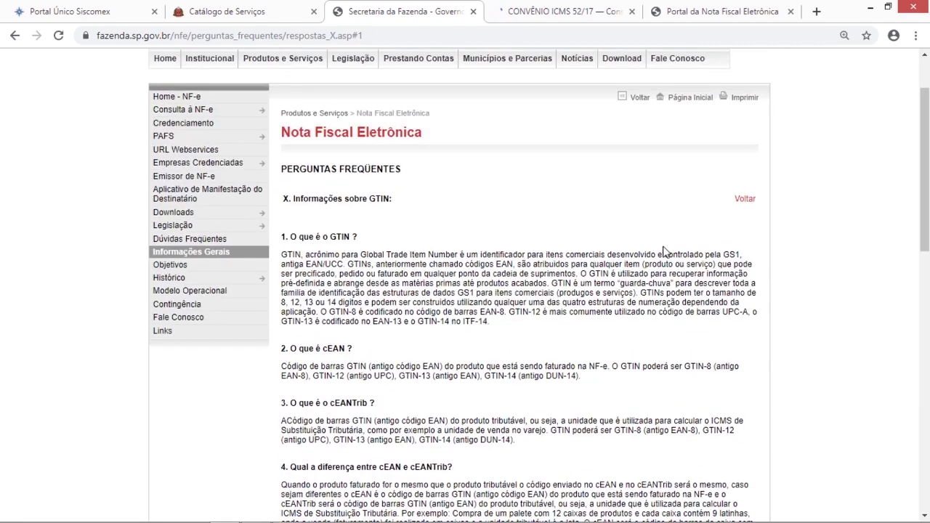
{"action": "scroll", "coordinate": [556, 306], "scroll_direction": "up", "scroll_amount": 1}
{"action": "scroll", "coordinate": [556, 309], "scroll_direction": "down", "scroll_amount": 2}
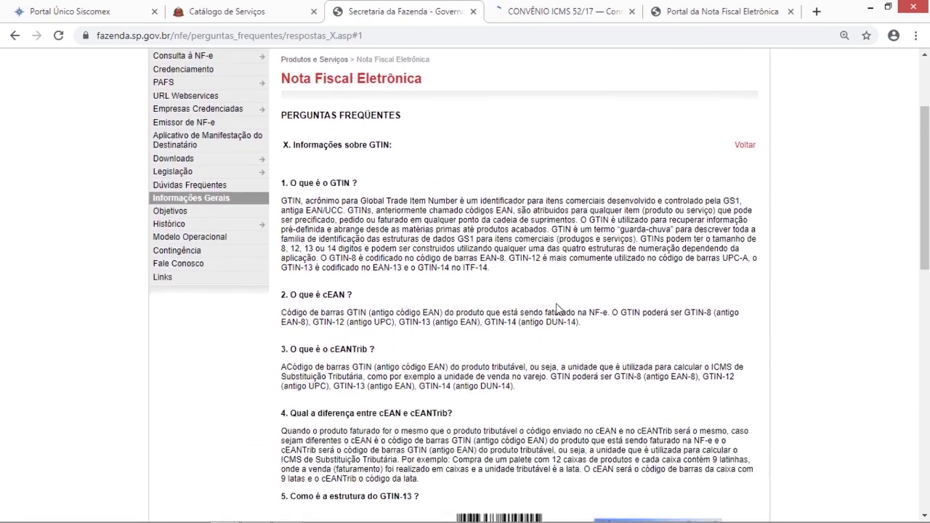
{"action": "scroll", "coordinate": [491, 318], "scroll_direction": "down", "scroll_amount": 2}
{"action": "scroll", "coordinate": [494, 323], "scroll_direction": "down", "scroll_amount": 2}
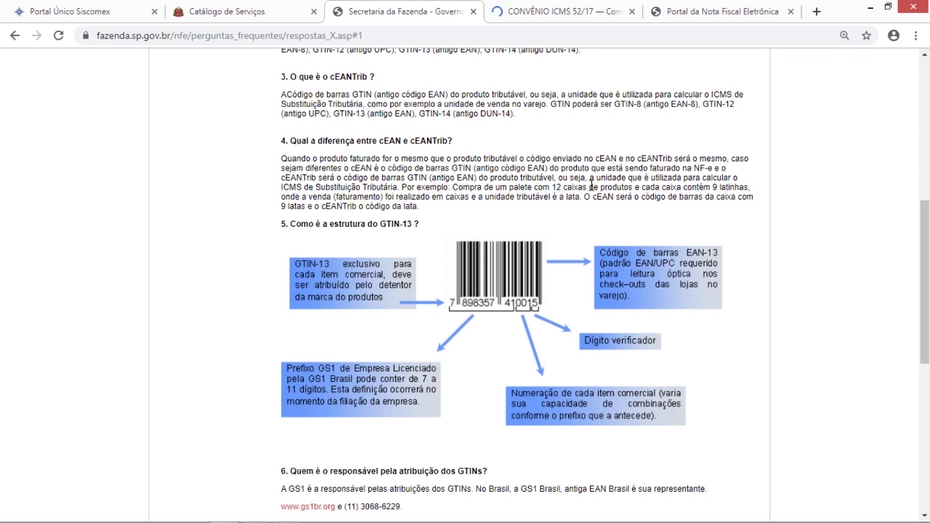
{"action": "scroll", "coordinate": [591, 187], "scroll_direction": "down", "scroll_amount": 5}
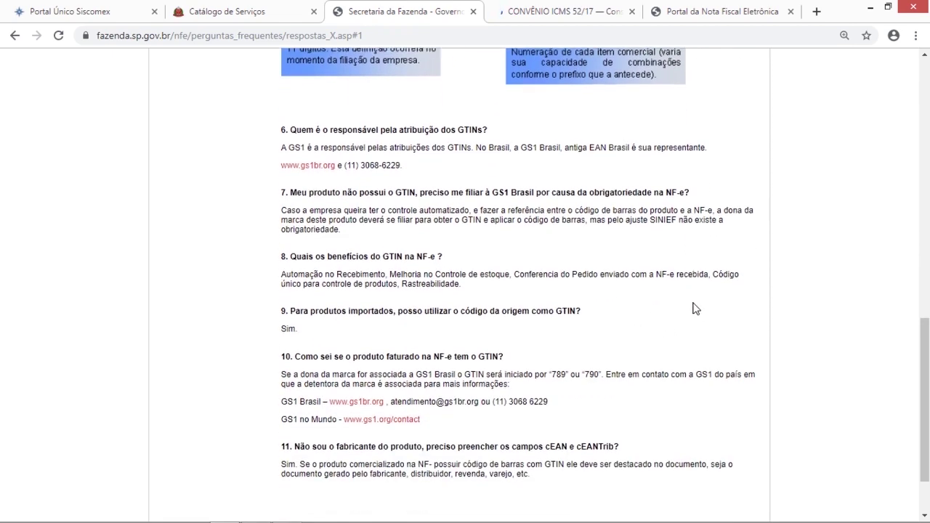
{"action": "scroll", "coordinate": [692, 305], "scroll_direction": "down", "scroll_amount": 1}
{"action": "scroll", "coordinate": [694, 303], "scroll_direction": "up", "scroll_amount": 4}
{"action": "scroll", "coordinate": [699, 301], "scroll_direction": "up", "scroll_amount": 5}
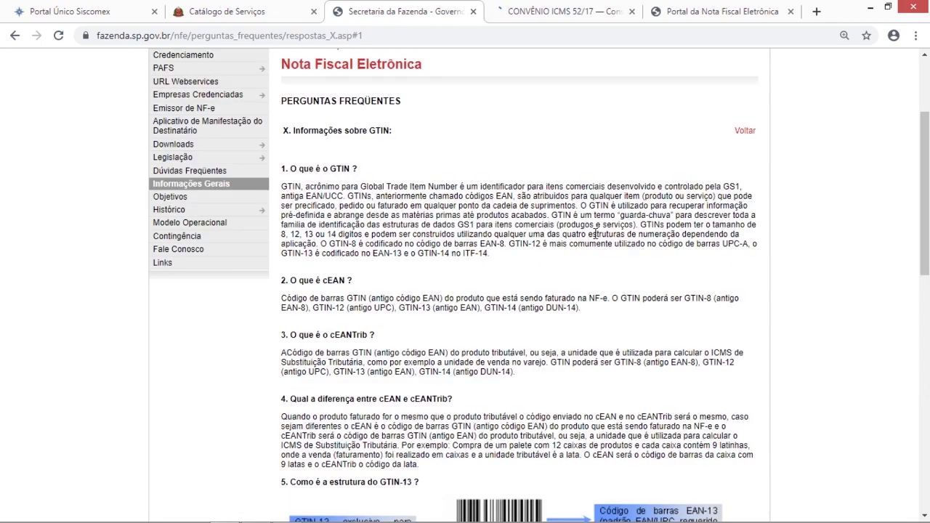
{"action": "scroll", "coordinate": [597, 234], "scroll_direction": "up", "scroll_amount": 2}
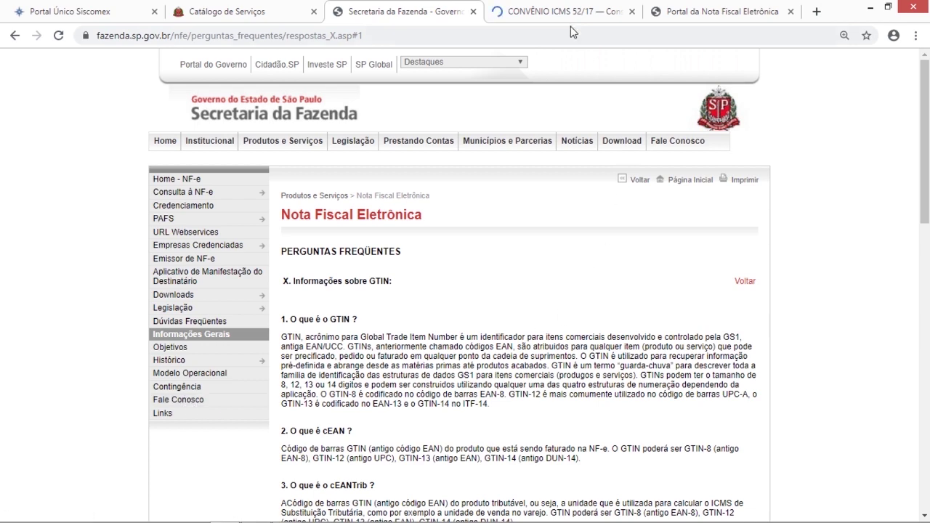
- Examine the CONFAZ text of Convênio ICMS 52/17, including its clauses on tax substitution and the CEST code
{"action": "left_click", "coordinate": [554, 12]}
{"action": "scroll", "coordinate": [737, 292], "scroll_direction": "down", "scroll_amount": 2}
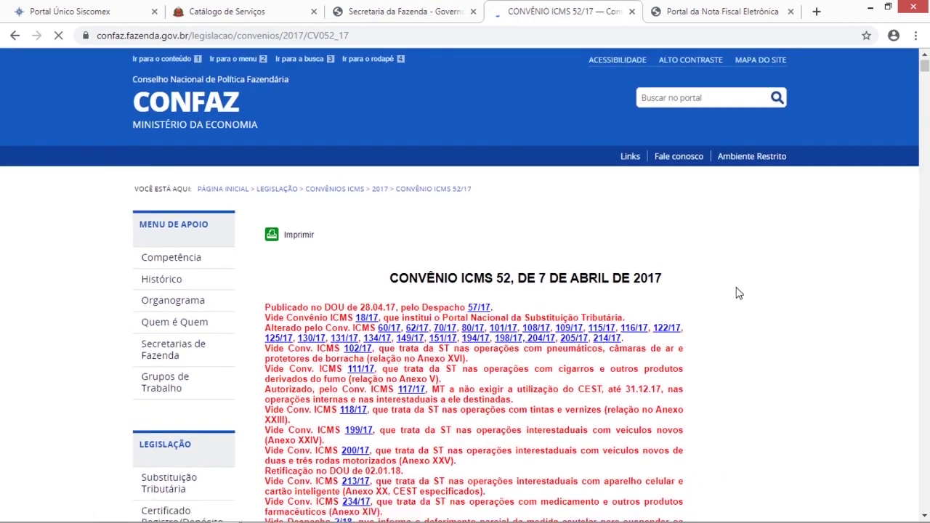
{"action": "scroll", "coordinate": [737, 293], "scroll_direction": "down", "scroll_amount": 6}
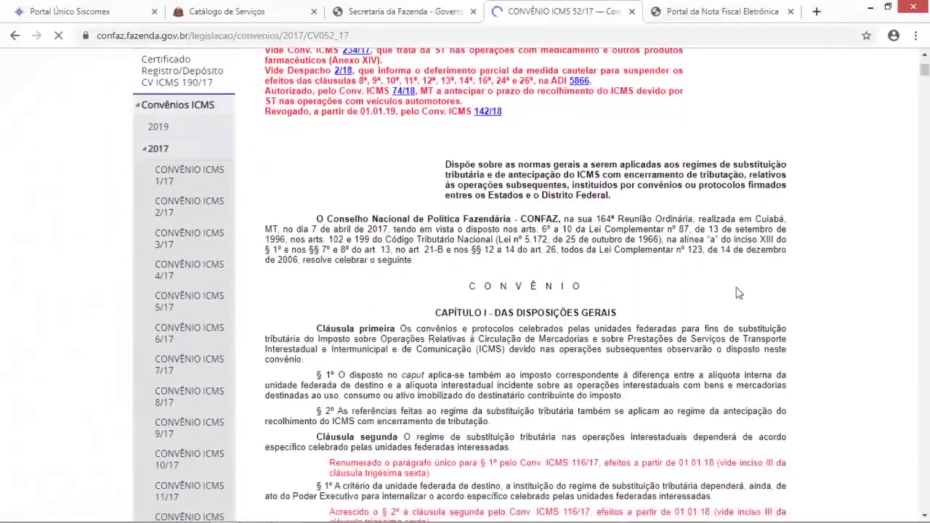
{"action": "scroll", "coordinate": [737, 292], "scroll_direction": "down", "scroll_amount": 6}
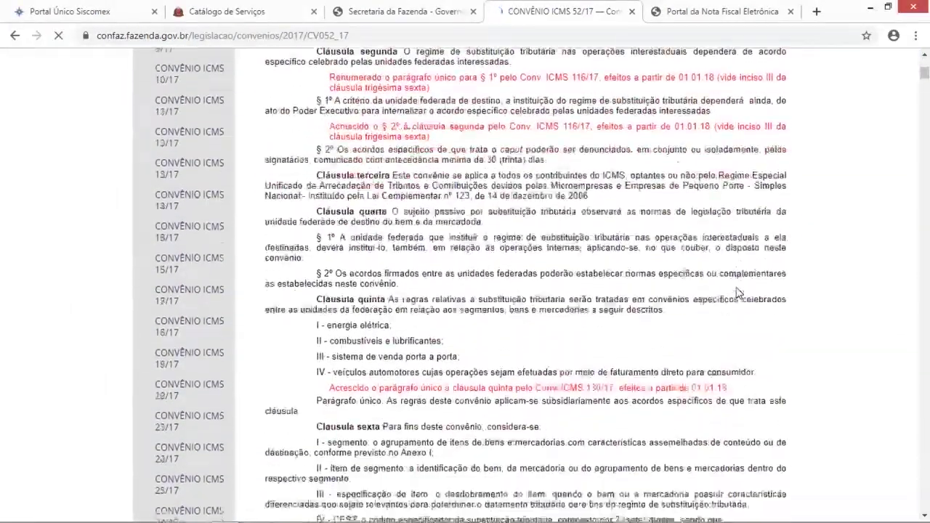
{"action": "scroll", "coordinate": [737, 292], "scroll_direction": "down", "scroll_amount": 4}
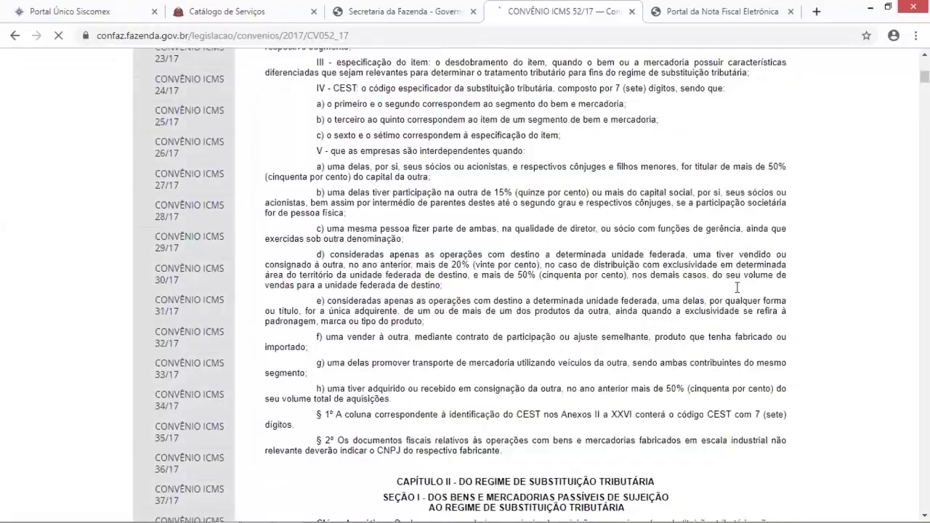
{"action": "scroll", "coordinate": [737, 288], "scroll_direction": "down", "scroll_amount": 6}
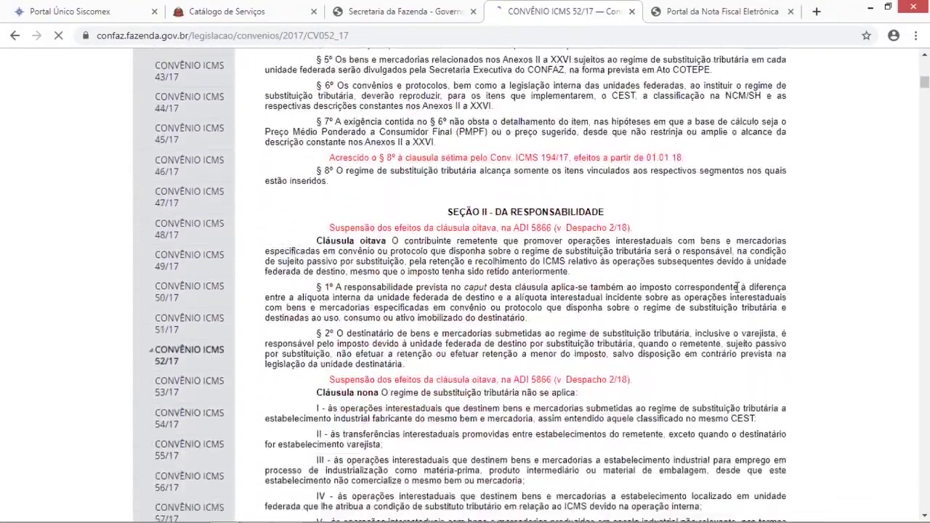
{"action": "scroll", "coordinate": [736, 288], "scroll_direction": "up", "scroll_amount": 15}
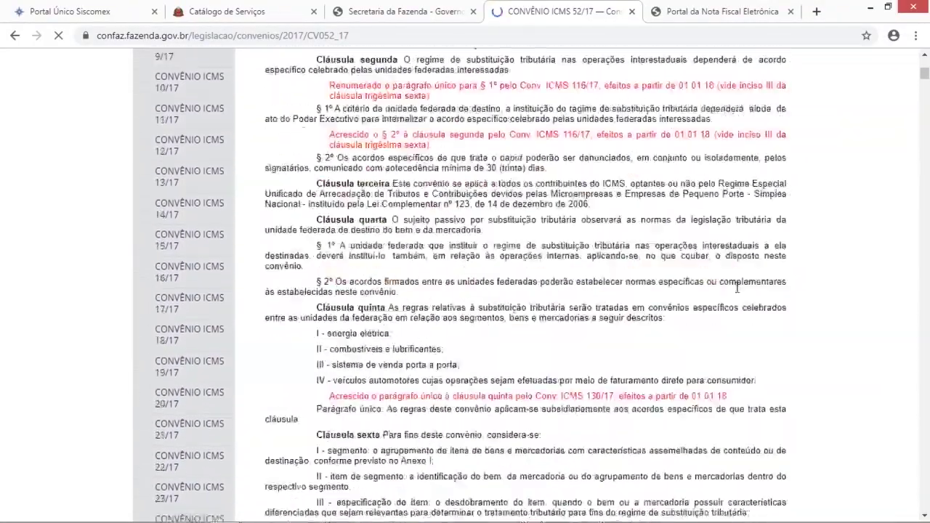
{"action": "scroll", "coordinate": [737, 288], "scroll_direction": "up", "scroll_amount": 12}
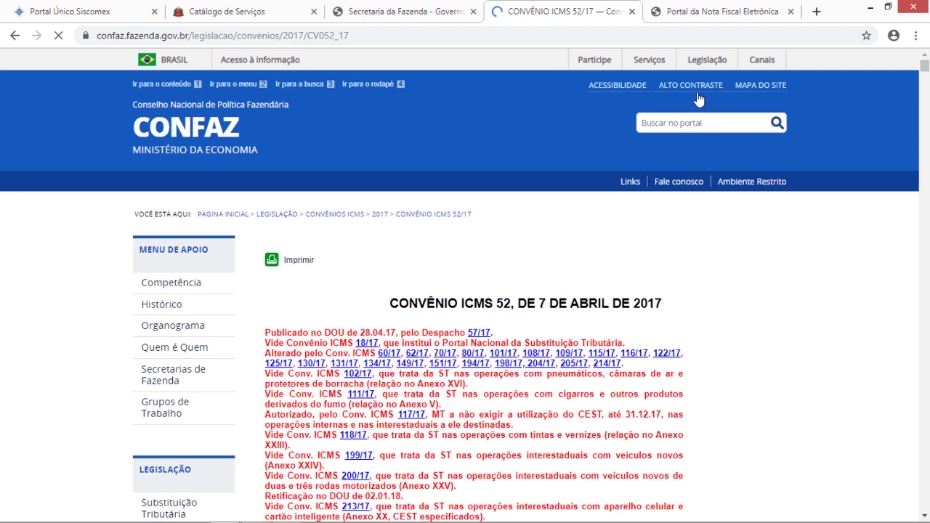
- Review the reference tables listed under Documentos > Diversos on the national NF-e portal, such as CFOP, NCM and units of measure
{"action": "left_click", "coordinate": [701, 16]}
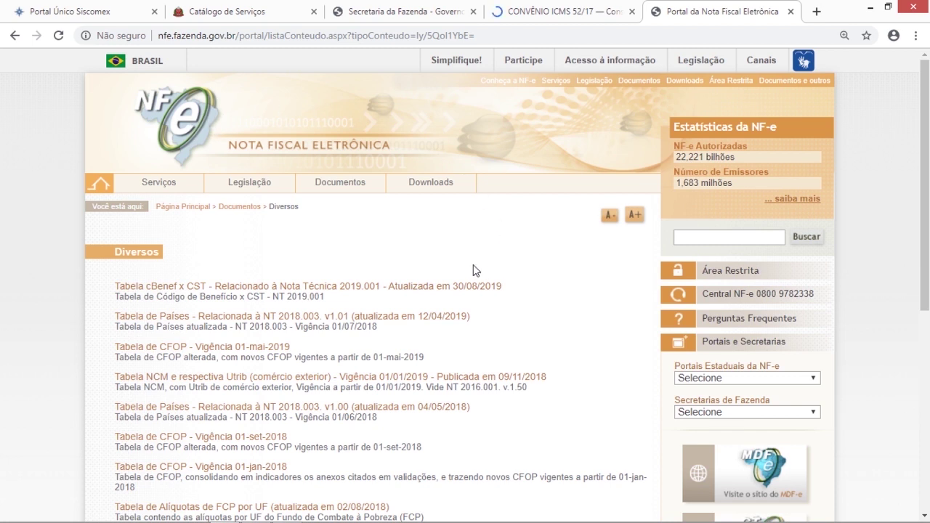
{"action": "mouse_move", "coordinate": [328, 189]}
{"action": "scroll", "coordinate": [378, 247], "scroll_direction": "down", "scroll_amount": 1}
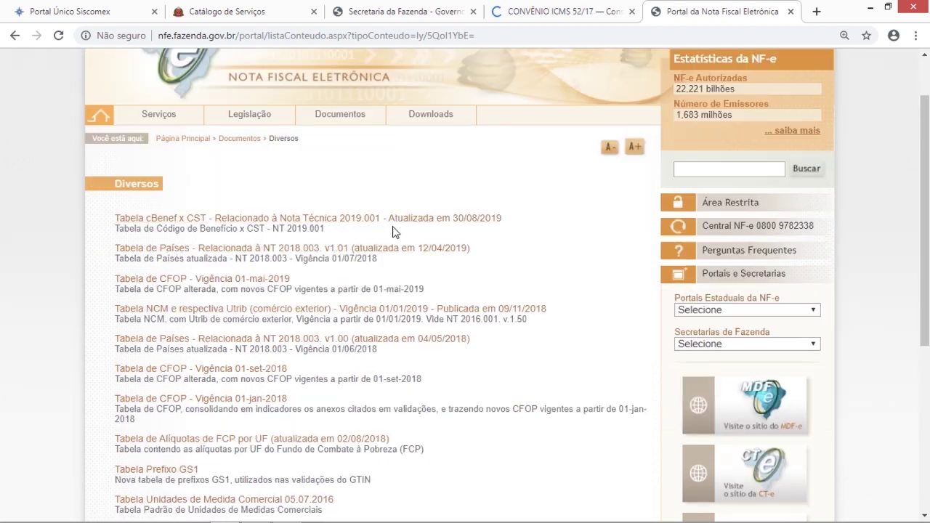
{"action": "mouse_move", "coordinate": [347, 123]}
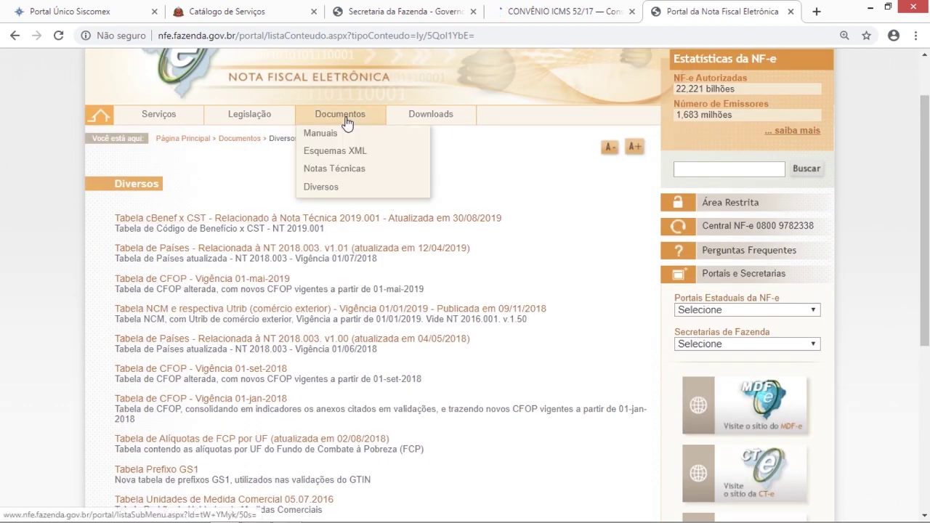
{"action": "scroll", "coordinate": [341, 122], "scroll_direction": "up", "scroll_amount": 1}
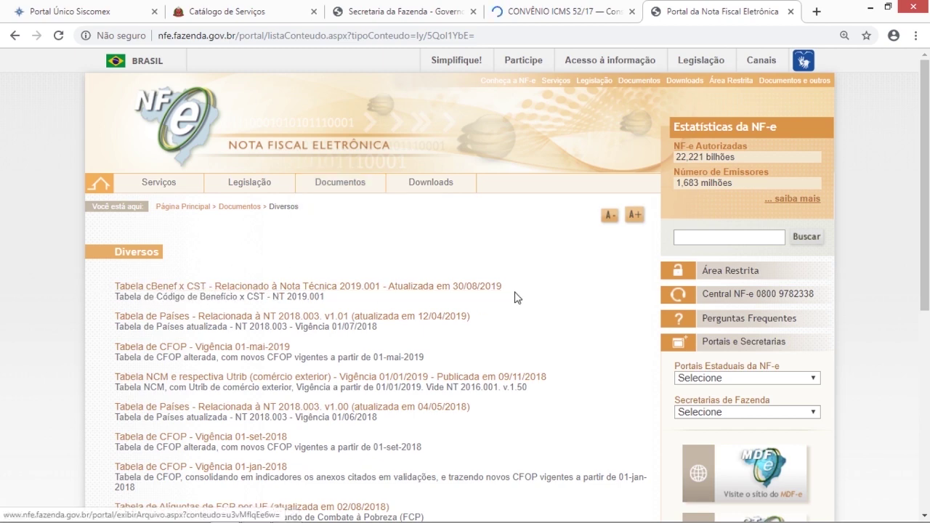
{"action": "scroll", "coordinate": [559, 298], "scroll_direction": "down", "scroll_amount": 1}
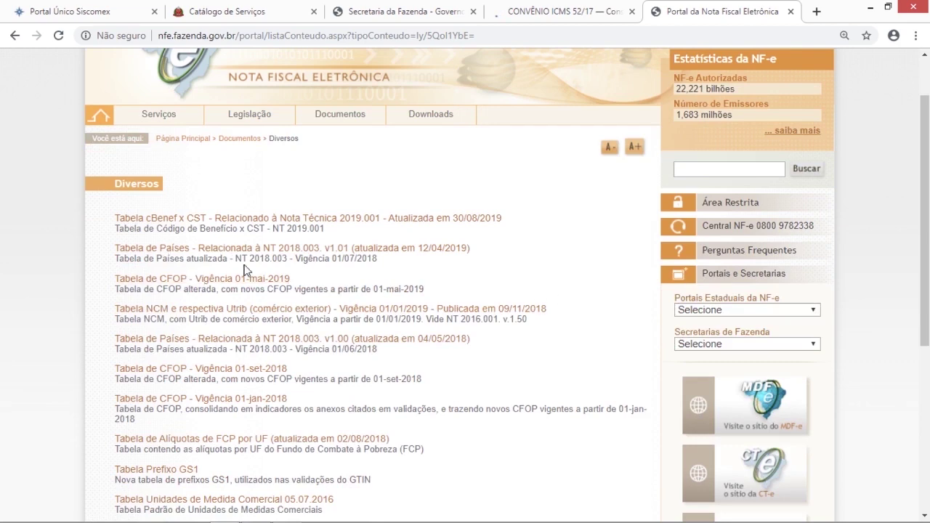
{"action": "scroll", "coordinate": [245, 270], "scroll_direction": "down", "scroll_amount": 2}
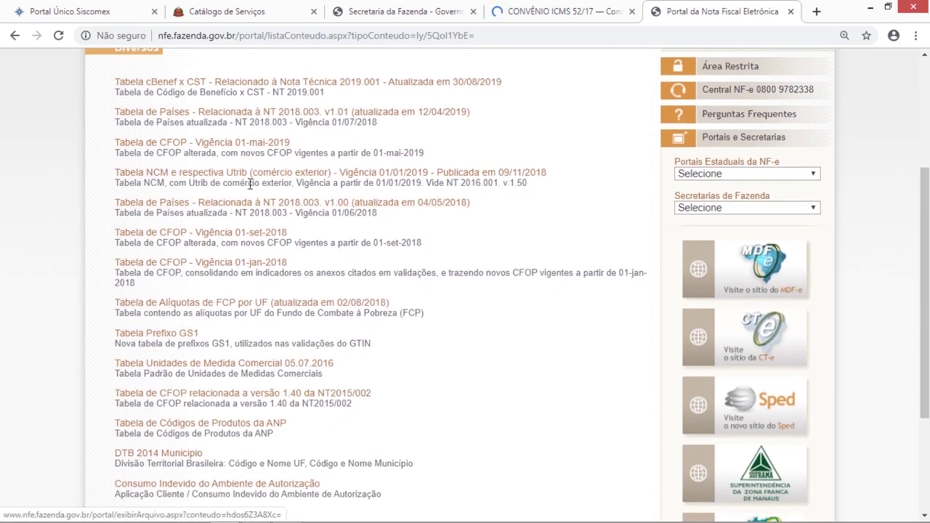
{"action": "scroll", "coordinate": [480, 242], "scroll_direction": "down", "scroll_amount": 1}
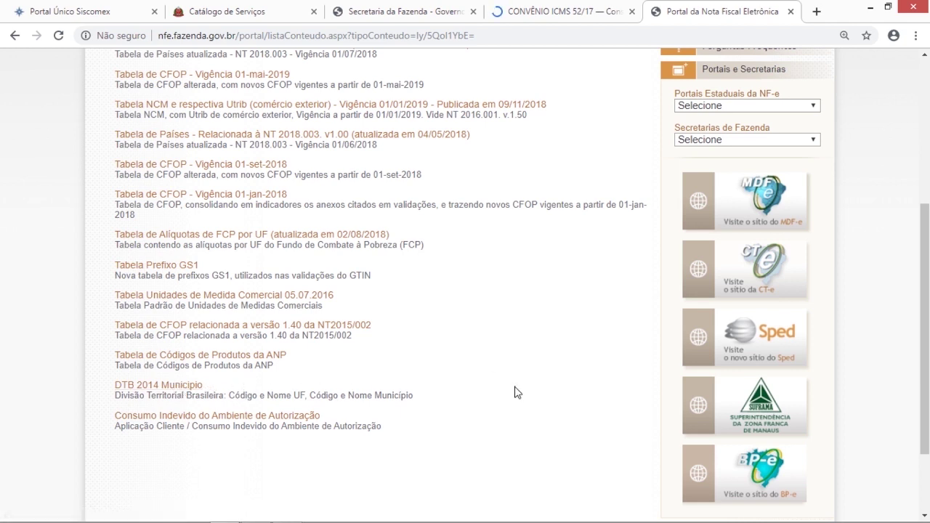
{"action": "scroll", "coordinate": [516, 388], "scroll_direction": "up", "scroll_amount": 1}
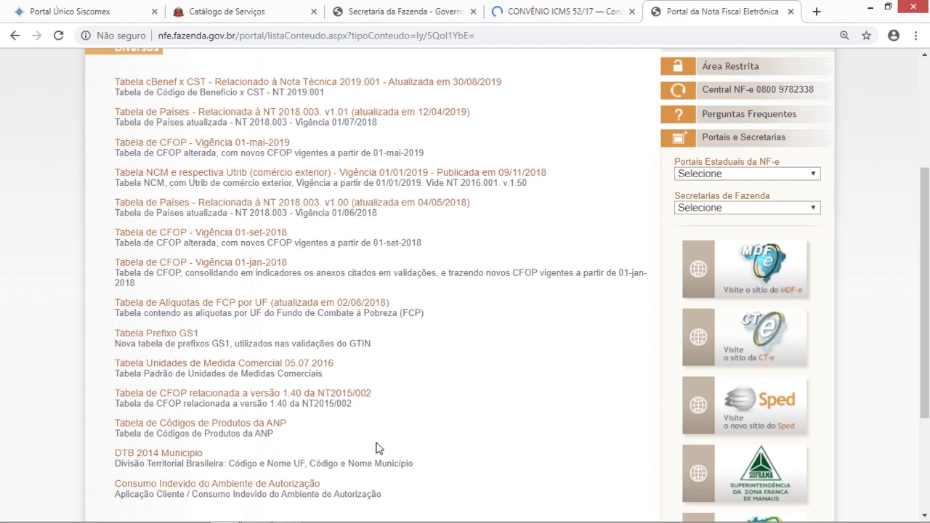
{"action": "scroll", "coordinate": [545, 441], "scroll_direction": "up", "scroll_amount": 3}
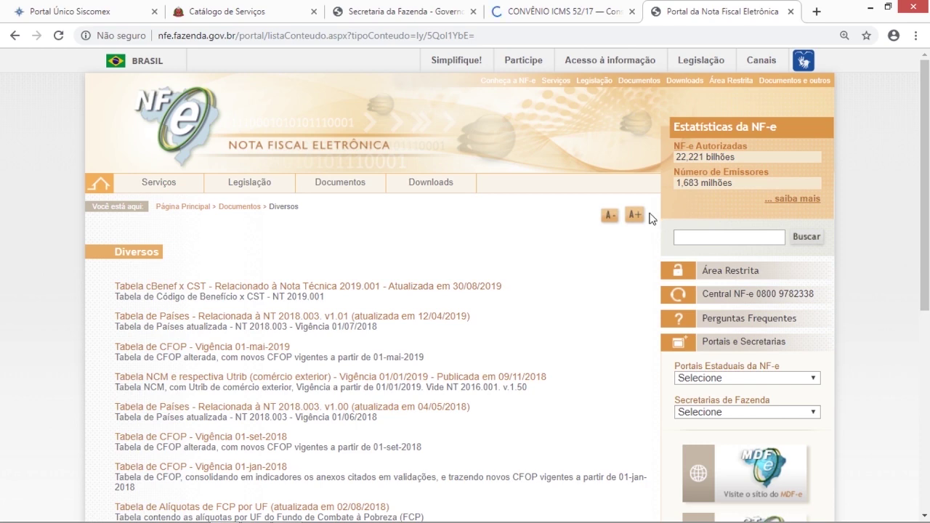
- Switch to the Emissor de Nota Fiscal Eletrônica, start the NF-E EMITIDA EM AMBIENTE DE HOMOLOGACAO issuer and dismiss its notices
{"action": "left_click", "coordinate": [870, 13]}
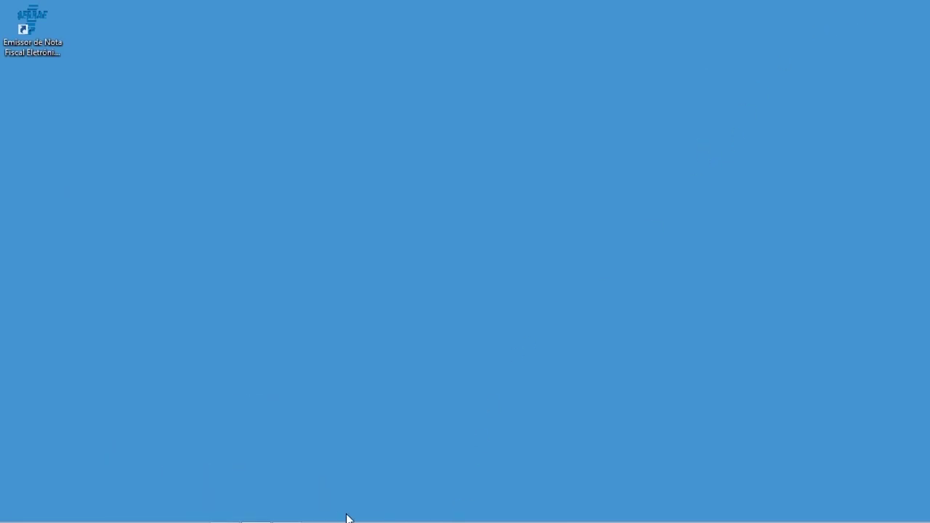
{"action": "mouse_move", "coordinate": [349, 517]}
{"action": "left_click", "coordinate": [287, 512]}
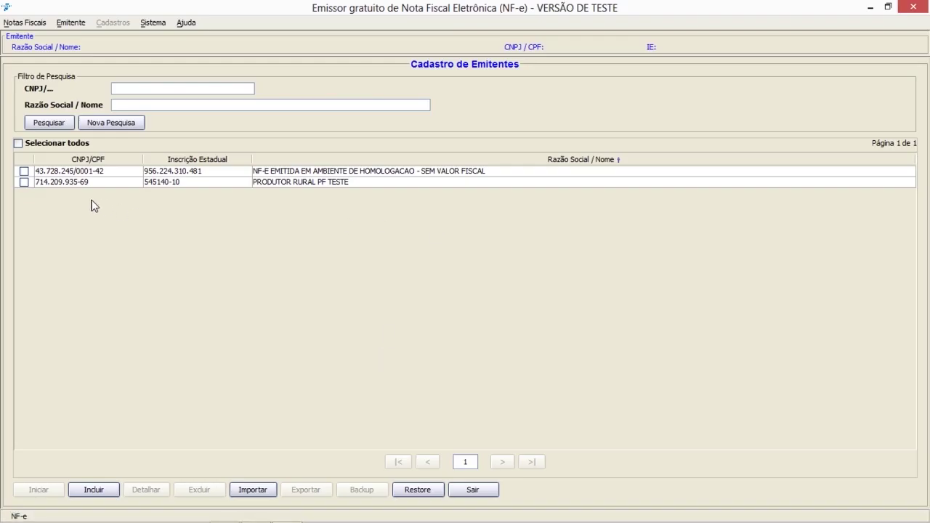
{"action": "left_click", "coordinate": [23, 173]}
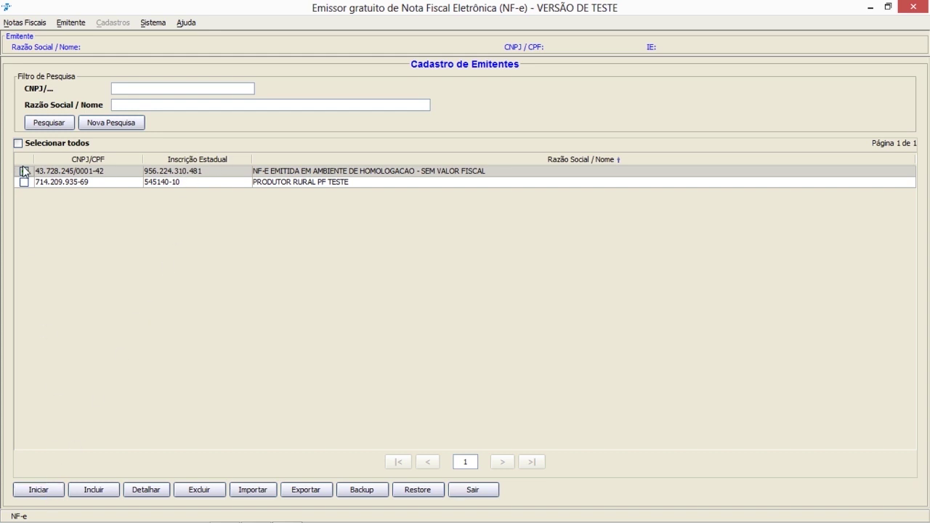
{"action": "left_click", "coordinate": [38, 490]}
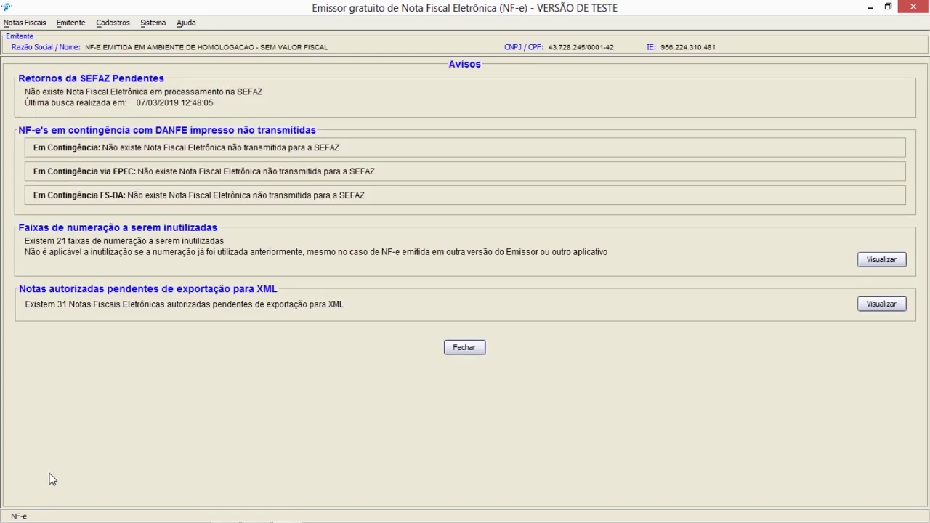
{"action": "left_click", "coordinate": [463, 348]}
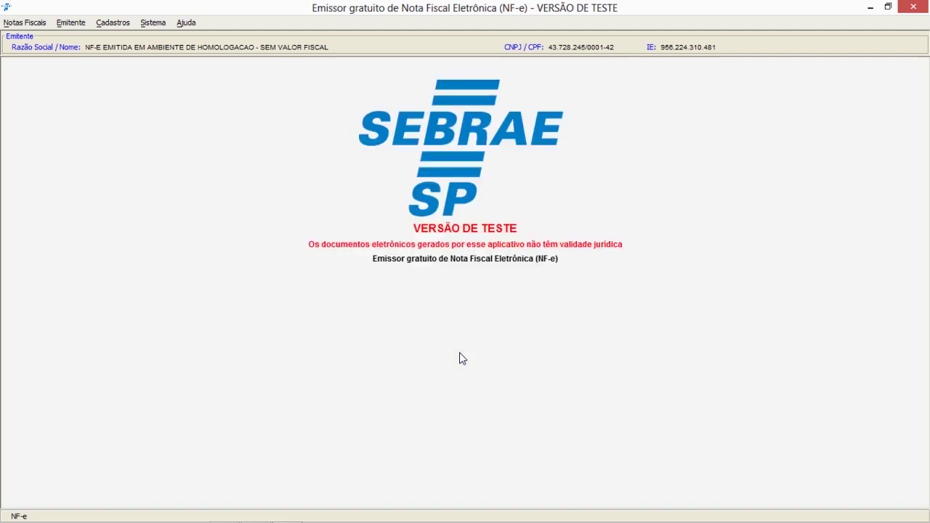
- Open the product registry (Cadastro de Produtos) and begin a new product record
{"action": "left_click", "coordinate": [116, 23]}
{"action": "left_click", "coordinate": [120, 46]}
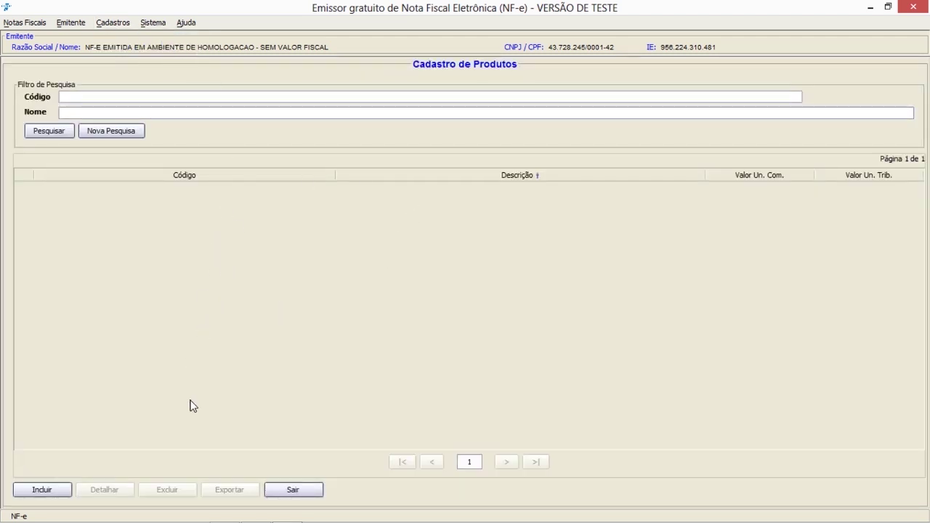
{"action": "left_click", "coordinate": [63, 100]}
{"action": "left_click", "coordinate": [55, 491]}
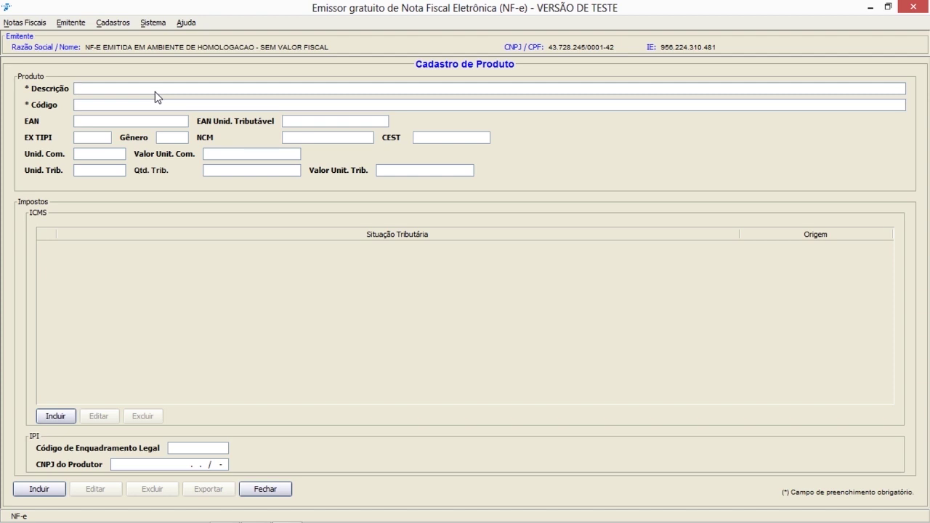
- Enter PORTA PAPEL TOALHA as the product description and 20 as its code
{"action": "type", "text": "PRO"}
{"action": "key", "text": "BackSpace"}
{"action": "key", "text": "BackSpace"}
{"action": "type", "text": "ORTA"}
{"action": "type", "text": " PAPE"}
{"action": "type", "text": "L TO"}
{"action": "type", "text": "20"}
{"action": "type", "text": "78"}
{"action": "type", "text": "9"}
{"action": "type", "text": "60"}
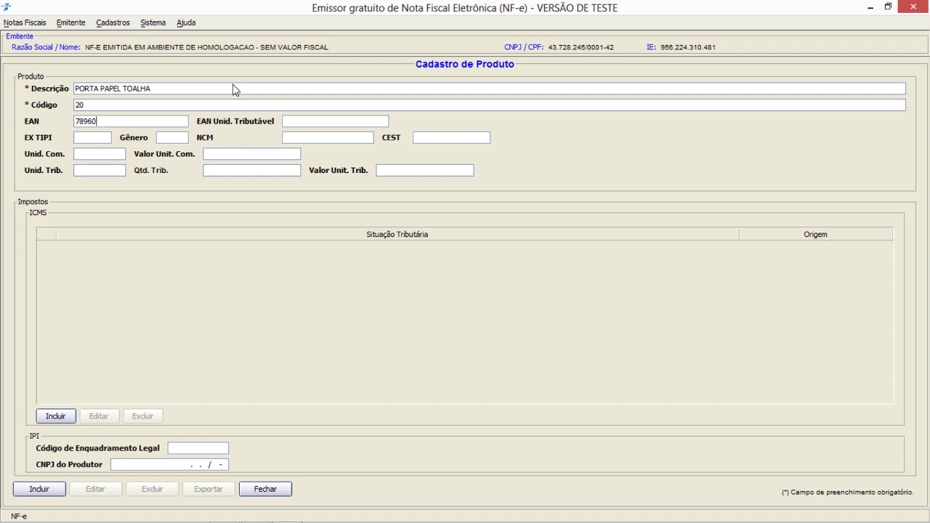
{"action": "type", "text": "26800754"}
{"action": "left_click", "coordinate": [308, 122]}
{"action": "type", "text": "7896026800754"}
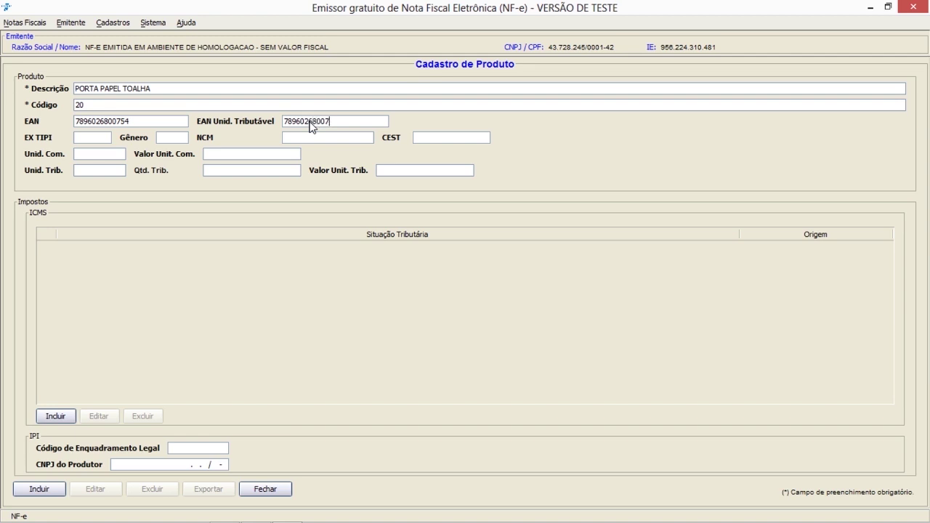
- Classify the product with Gênero 48, NCM 48183000 and CEST 2004600
{"action": "left_click", "coordinate": [87, 141]}
{"action": "left_click", "coordinate": [107, 142]}
{"action": "type", "text": "8"}
{"action": "left_click", "coordinate": [299, 138]}
{"action": "type", "text": "48183000"}
{"action": "left_click", "coordinate": [477, 143]}
{"action": "type", "text": "20046"}
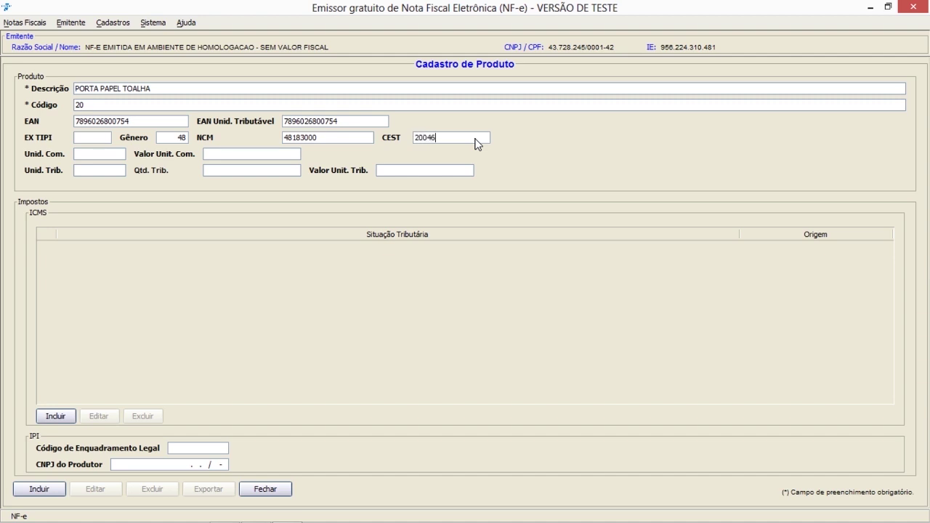
{"action": "type", "text": "00"}
- Set the commercial unit to CX at a value of 15, and the taxable unit to KG with quantity 1 and value 15
{"action": "type", "text": "CX"}
{"action": "type", "text": "15"}
{"action": "left_click", "coordinate": [113, 172]}
{"action": "type", "text": "KG"}
{"action": "left_click", "coordinate": [242, 172]}
{"action": "type", "text": "1"}
{"action": "left_click", "coordinate": [407, 173]}
{"action": "type", "text": "15"}
{"action": "key", "text": "Tab"}
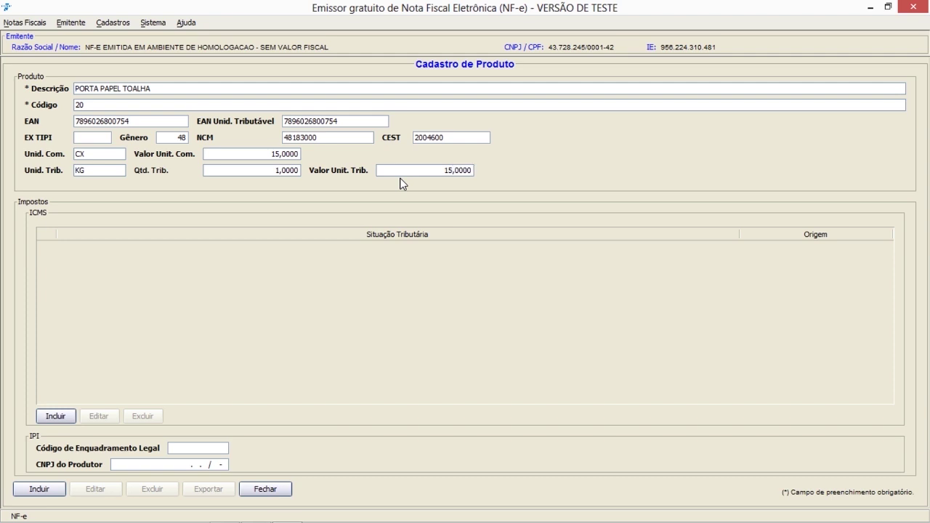
- Add an ICMS entry under Simples Nacional with tax status 101 - Tributada com permissão de crédito and origin 0 - Nacional
{"action": "left_click", "coordinate": [56, 416]}
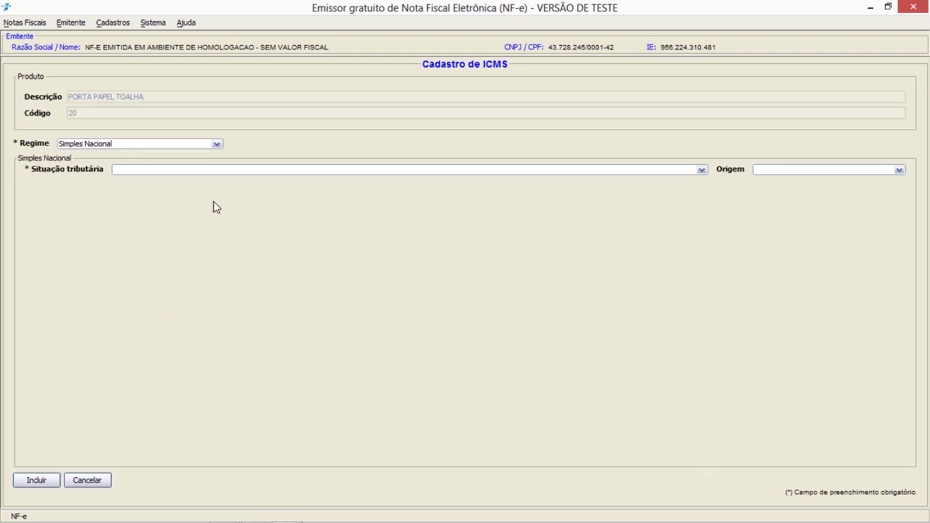
{"action": "left_click", "coordinate": [217, 144]}
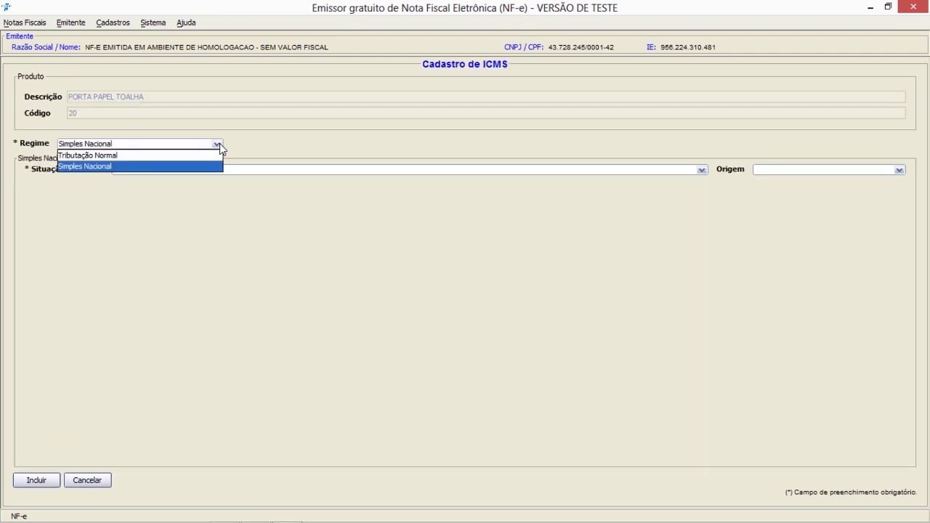
{"action": "left_click", "coordinate": [85, 166]}
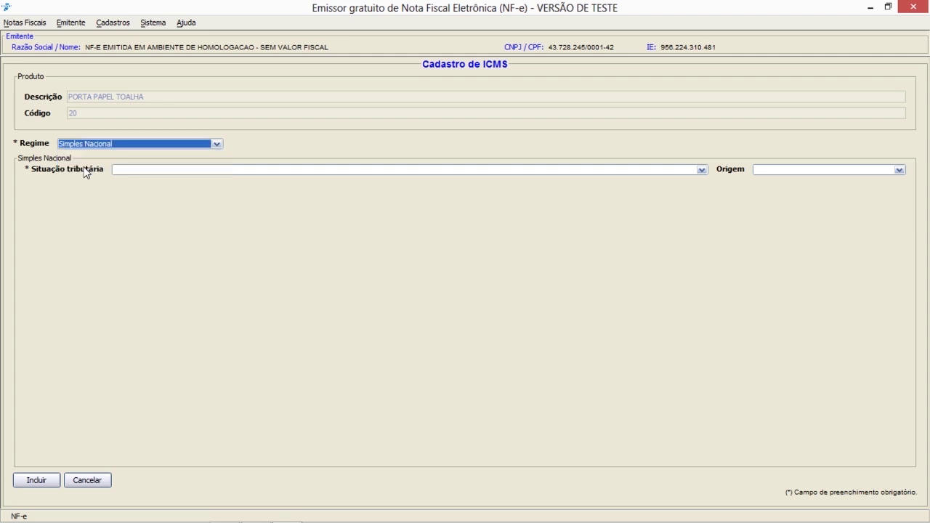
{"action": "left_click", "coordinate": [137, 171]}
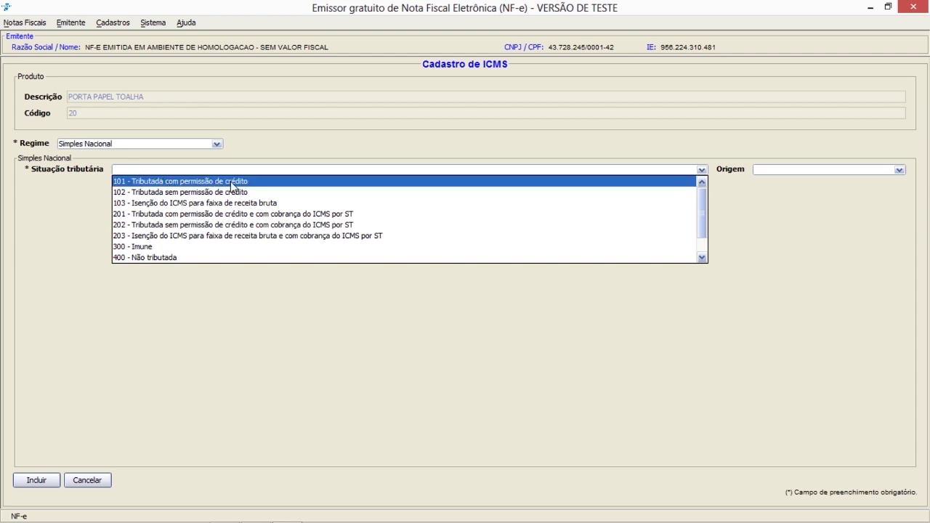
{"action": "scroll", "coordinate": [253, 250], "scroll_direction": "down", "scroll_amount": 1}
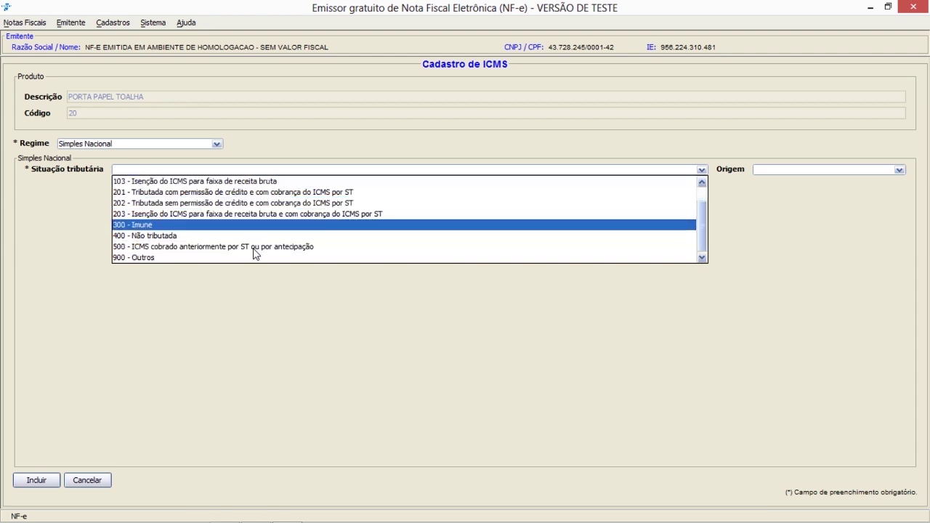
{"action": "scroll", "coordinate": [219, 195], "scroll_direction": "up", "scroll_amount": 1}
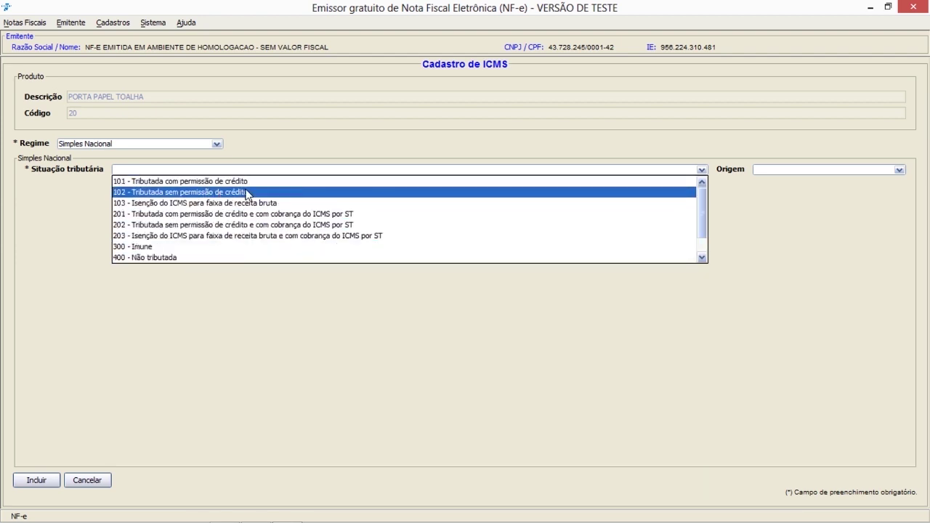
{"action": "left_click", "coordinate": [248, 182]}
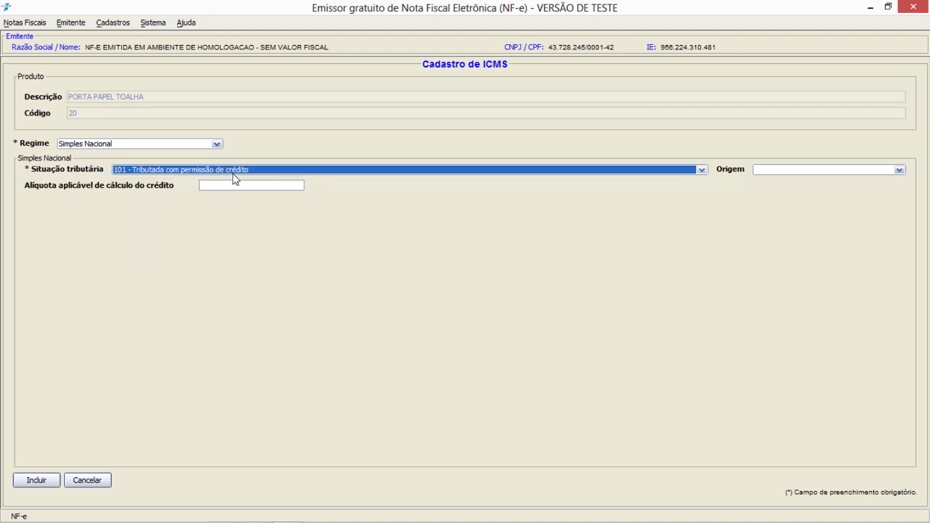
{"action": "left_click", "coordinate": [762, 171]}
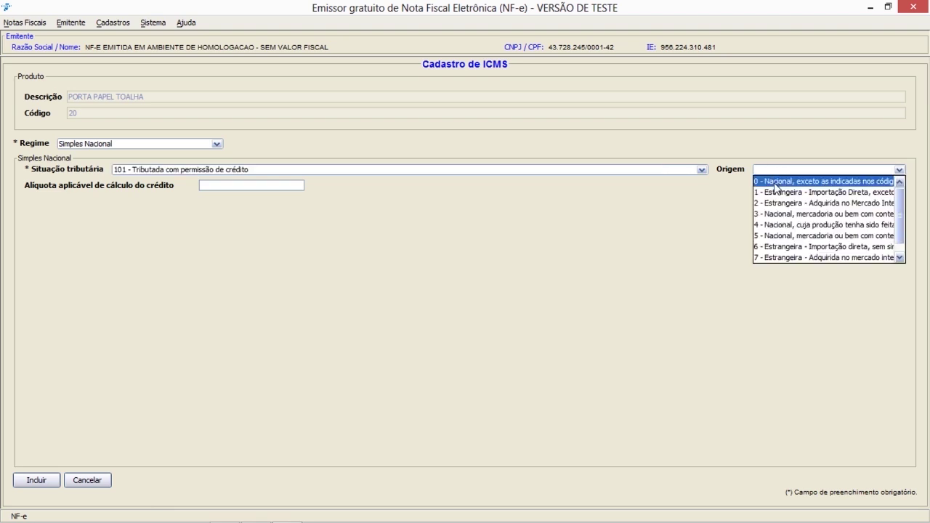
{"action": "left_click", "coordinate": [775, 187]}
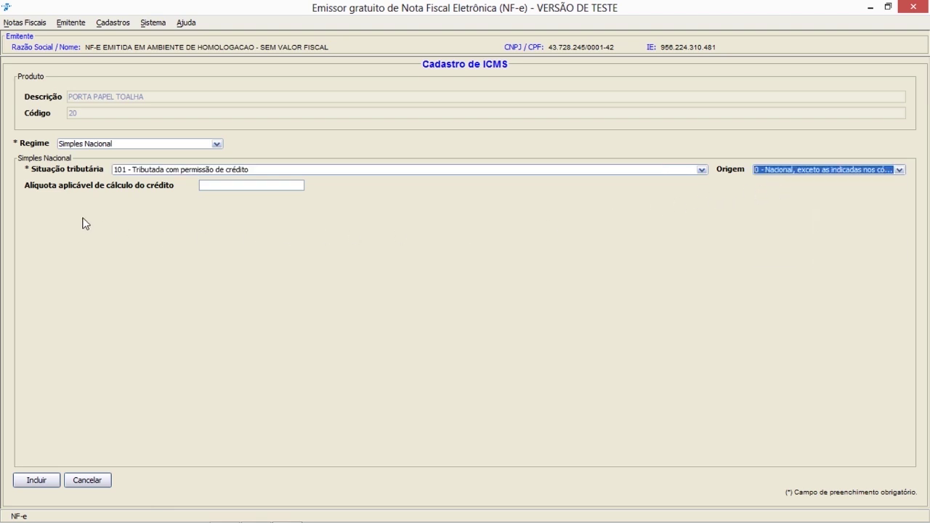
- Change the ICMS tax status to 400 - Não tributada after trying 300 - Imune
{"action": "left_click", "coordinate": [210, 185]}
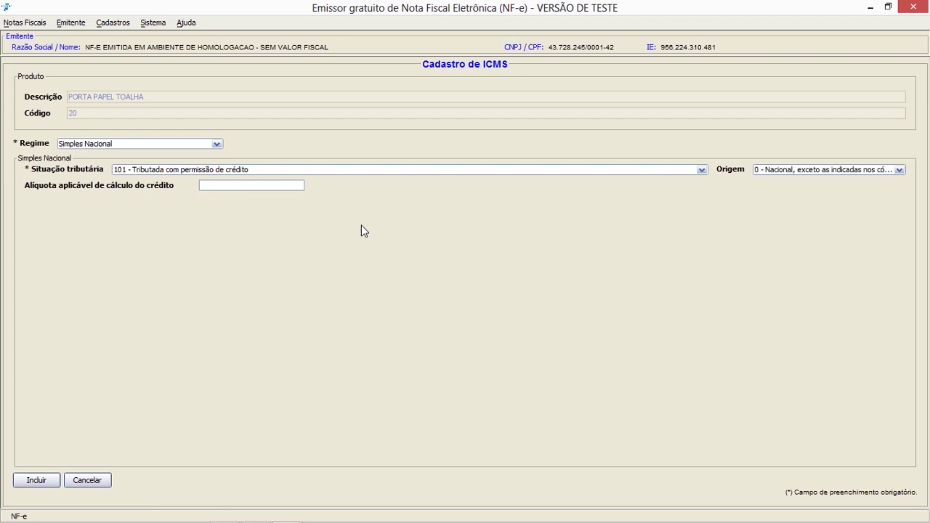
{"action": "left_click", "coordinate": [699, 171]}
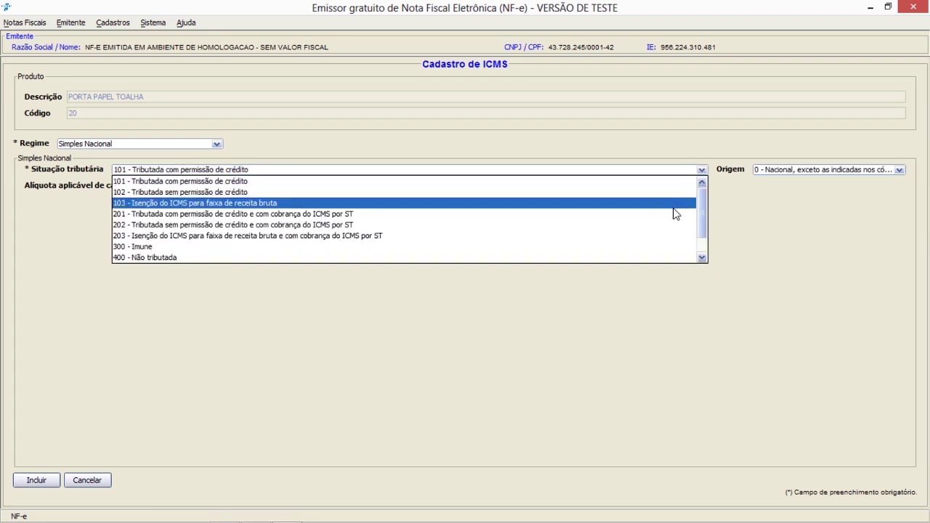
{"action": "scroll", "coordinate": [674, 211], "scroll_direction": "down", "scroll_amount": 1}
{"action": "scroll", "coordinate": [674, 211], "scroll_direction": "up", "scroll_amount": 1}
{"action": "left_click", "coordinate": [309, 247]}
{"action": "left_click", "coordinate": [310, 170]}
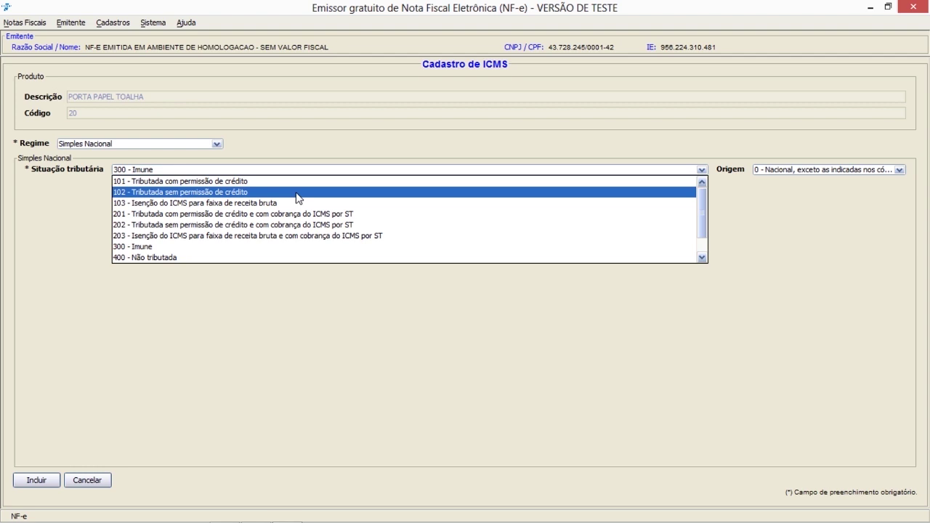
{"action": "left_click", "coordinate": [238, 260]}
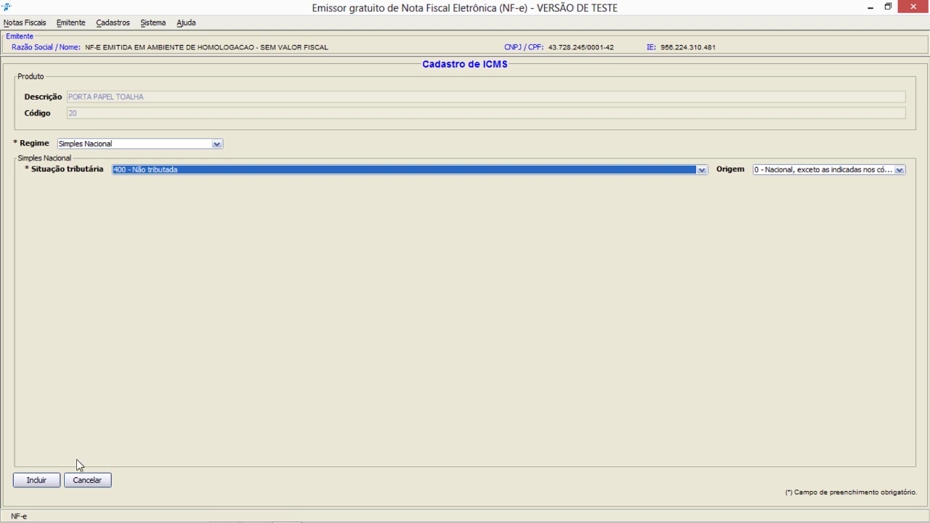
- Include the ICMS entry in the product and save the product record without IPI data
{"action": "left_click", "coordinate": [36, 481]}
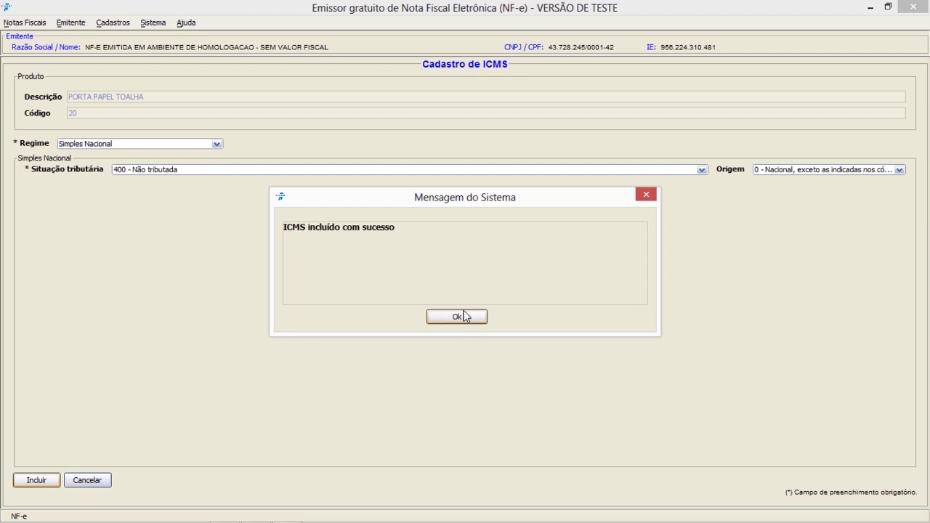
{"action": "left_click", "coordinate": [463, 318]}
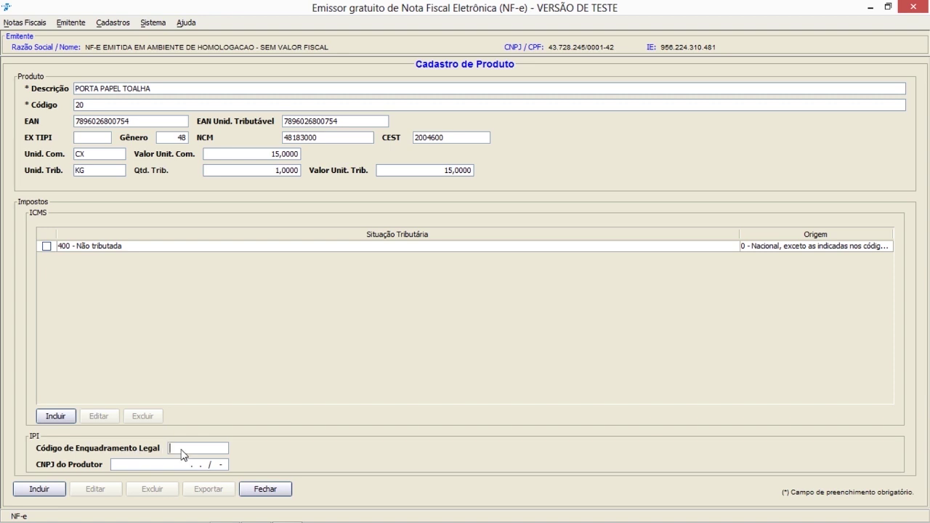
{"action": "left_click", "coordinate": [50, 493]}
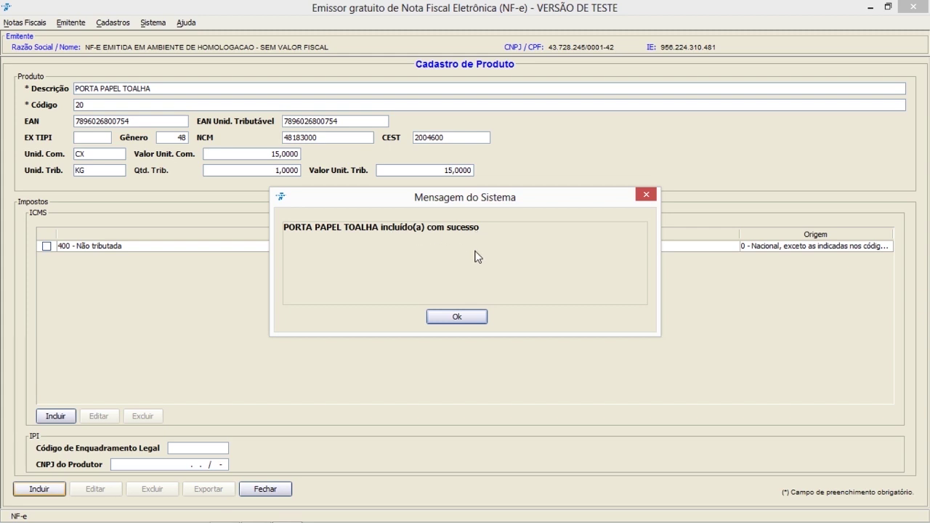
{"action": "left_click", "coordinate": [467, 314]}
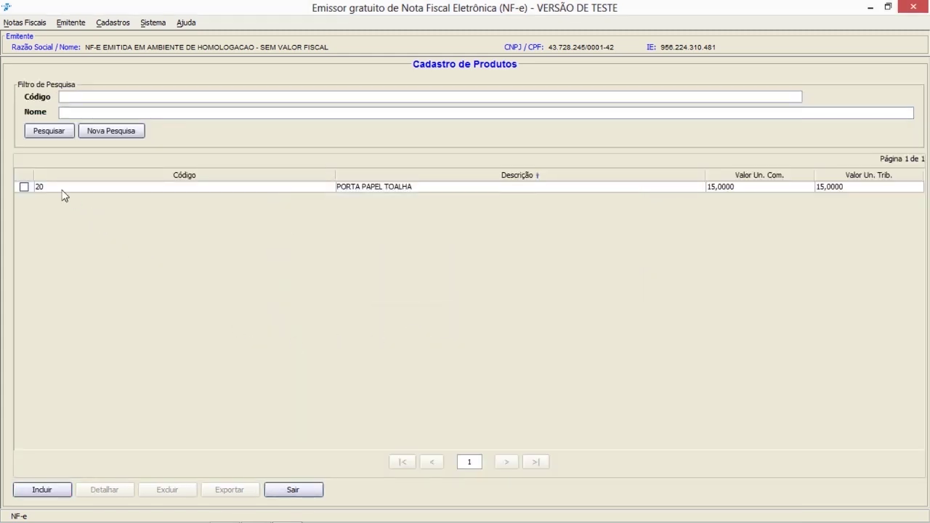